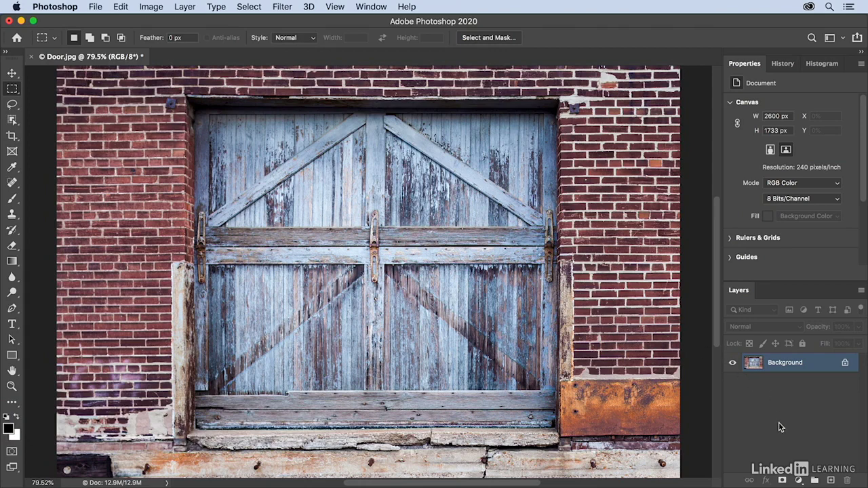
- Add a Black & White adjustment layer above the Background, try the Blue Filter preset, and settle on the Red Filter preset
left_click(799, 480)
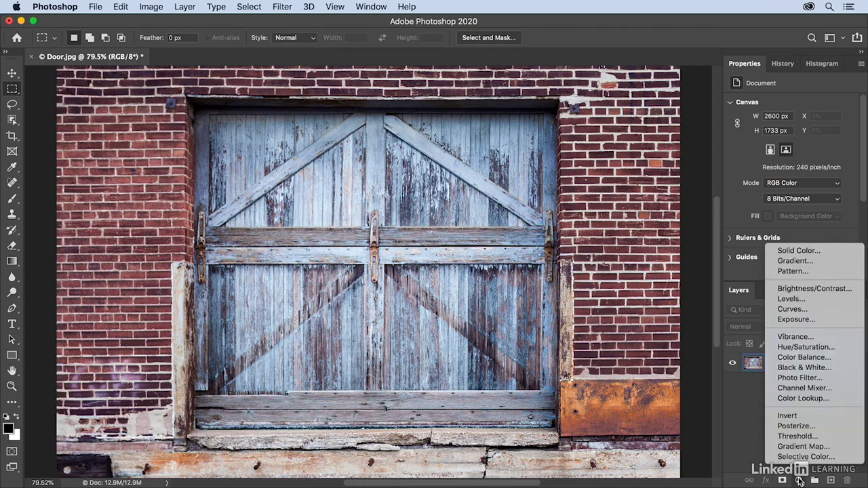
left_click(803, 367)
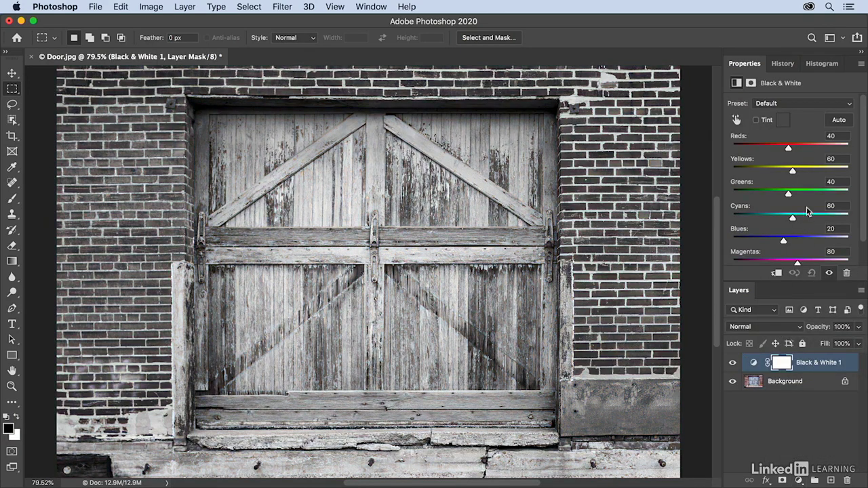
left_click(785, 104)
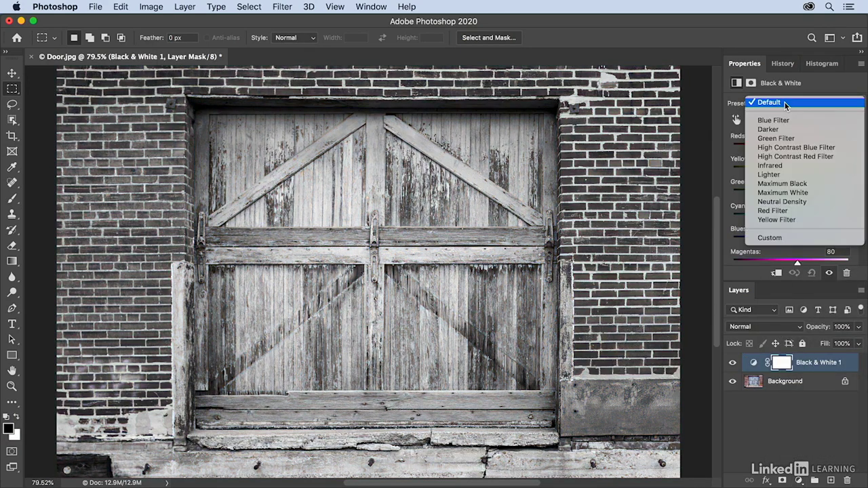
left_click(790, 120)
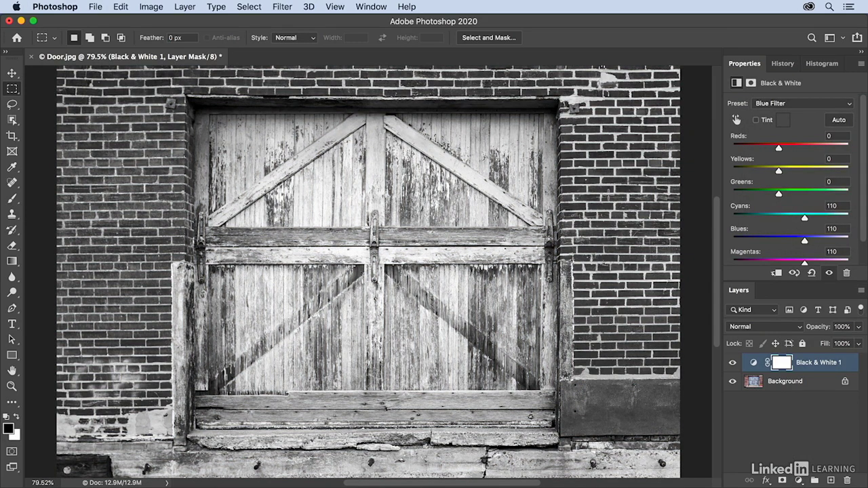
left_click(784, 105)
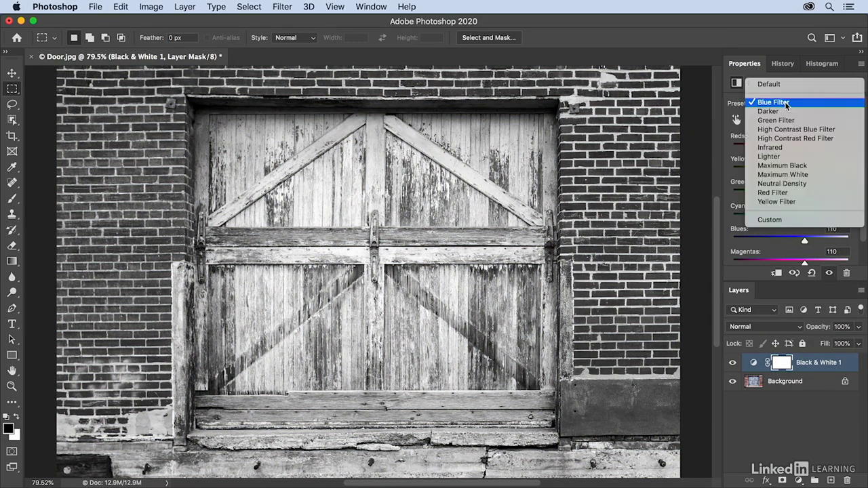
left_click(782, 193)
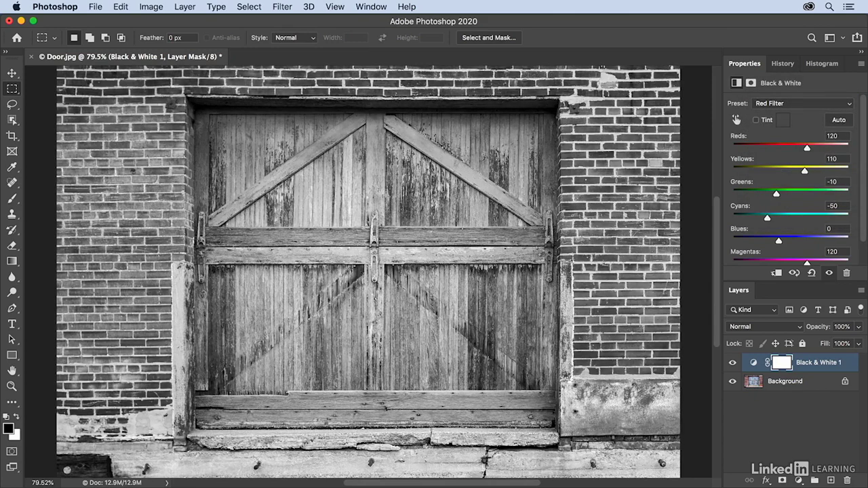
- Darken the bricks and brighten the blue door in the Black & White adjustment, setting Reds to -73 and Blues to 183
left_click_drag(807, 147, 767, 149)
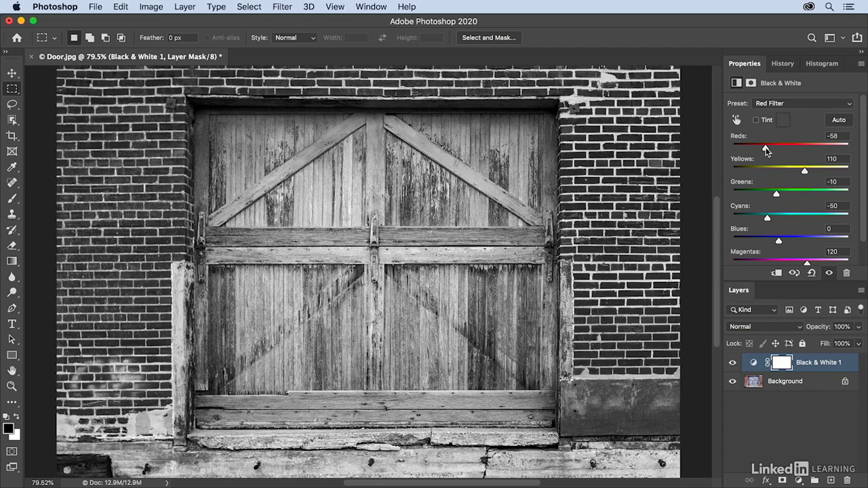
left_click_drag(765, 149, 770, 149)
left_click(737, 120)
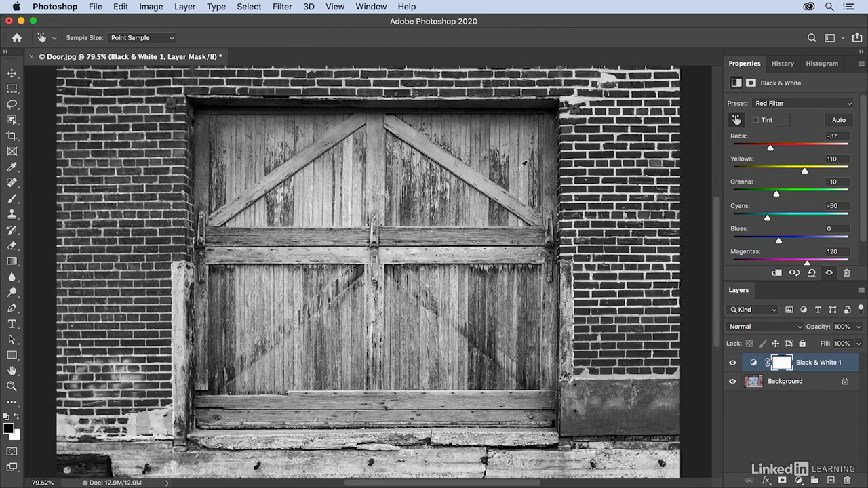
left_click_drag(523, 164, 629, 163)
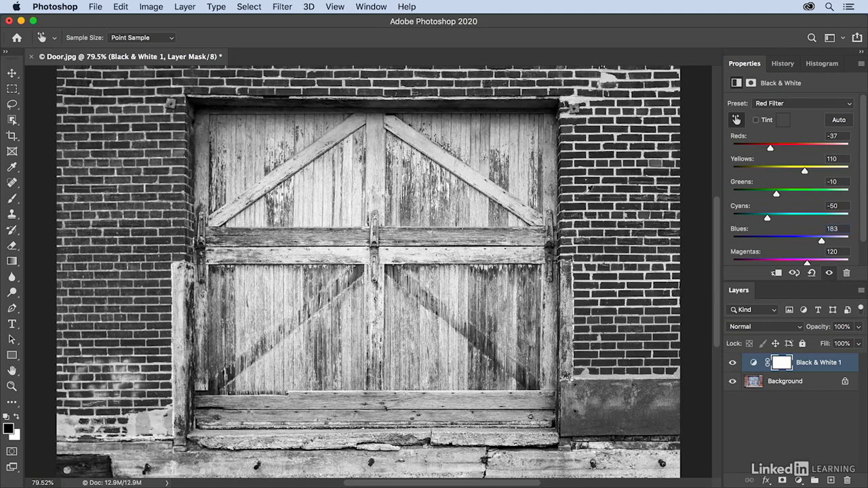
left_click_drag(618, 146, 594, 151)
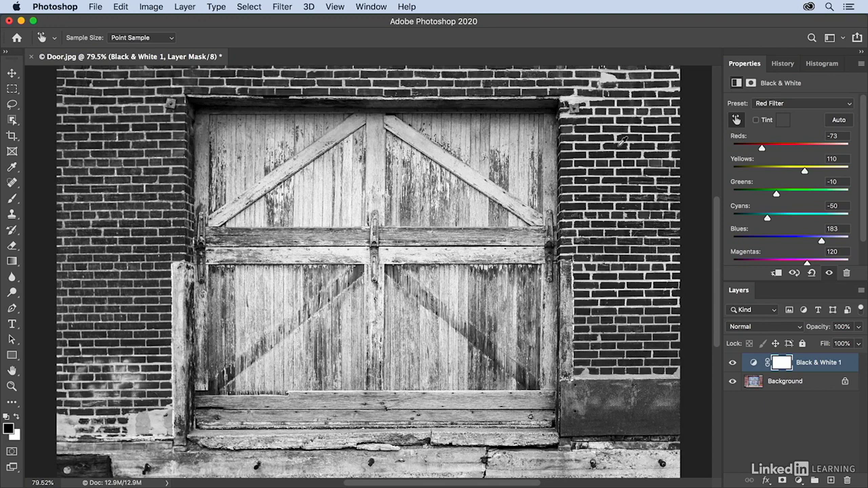
- Preview the Black & White layer at 55% opacity and restore it to 100%
left_click(858, 327)
left_click_drag(859, 340, 834, 346)
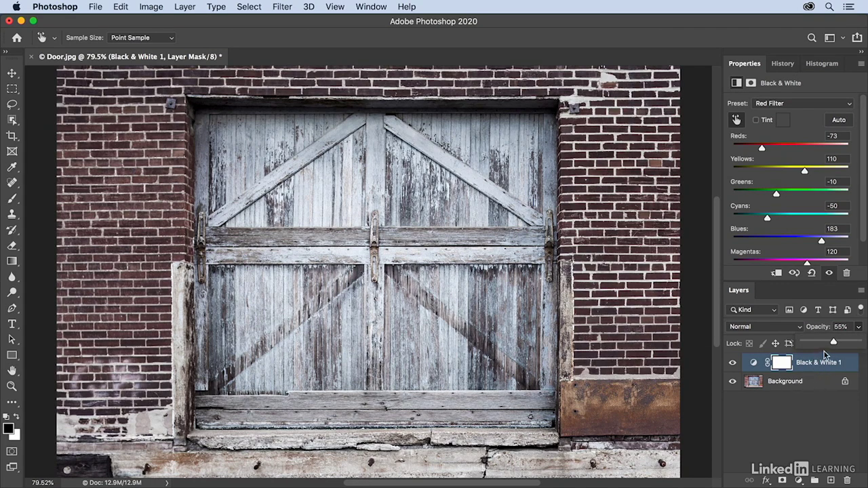
left_click_drag(834, 345, 859, 343)
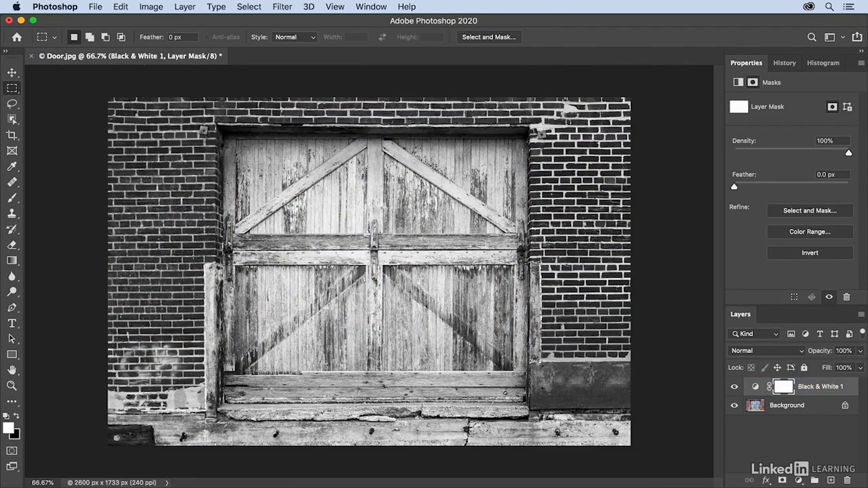
- Select the whole door with a rectangular marquee, fill that area of the Black & White layer's mask with Black, and deselect
left_click_drag(220, 127, 529, 417)
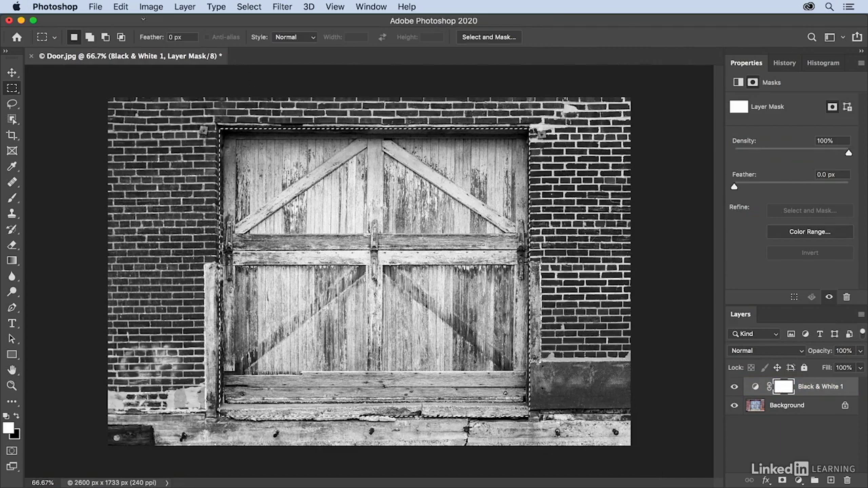
left_click(120, 6)
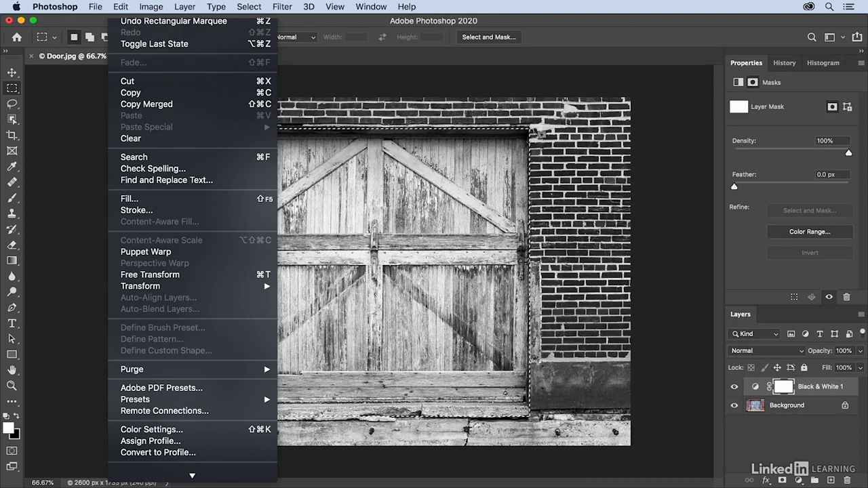
left_click(138, 198)
left_click(483, 195)
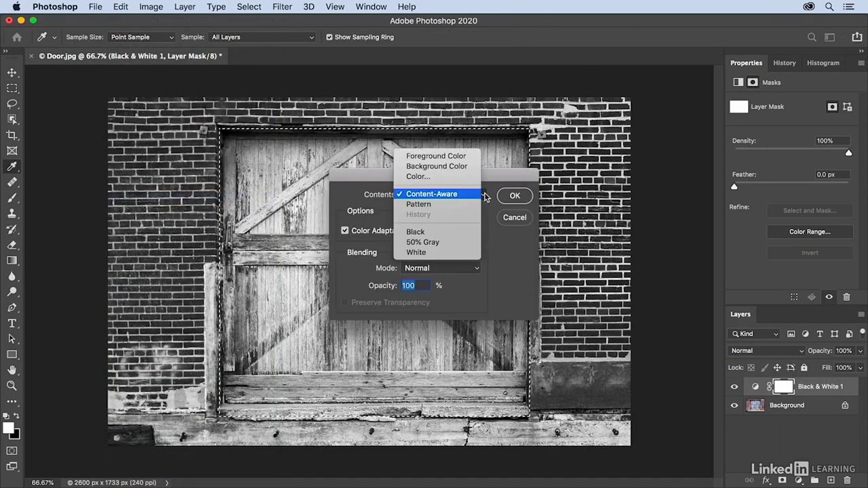
left_click(449, 231)
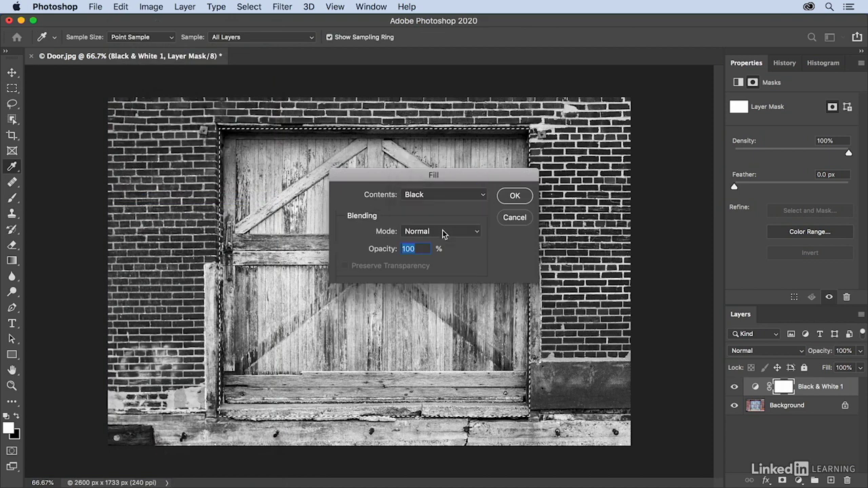
left_click(515, 196)
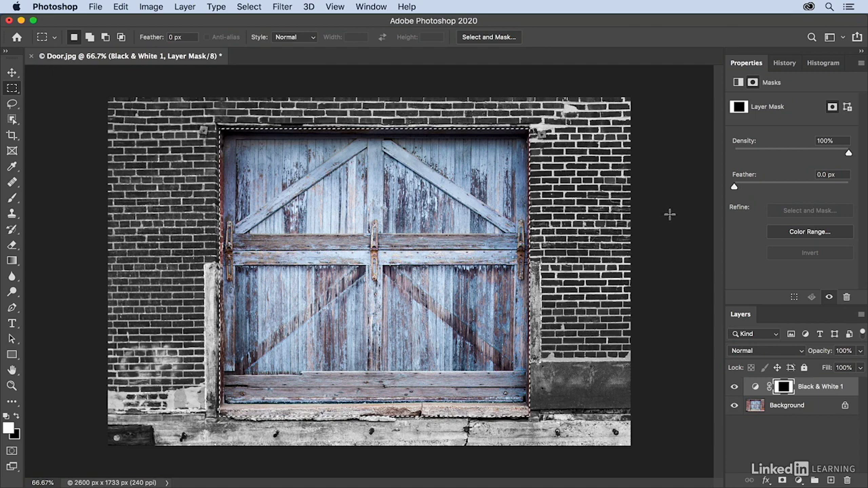
key("ctrl+d")
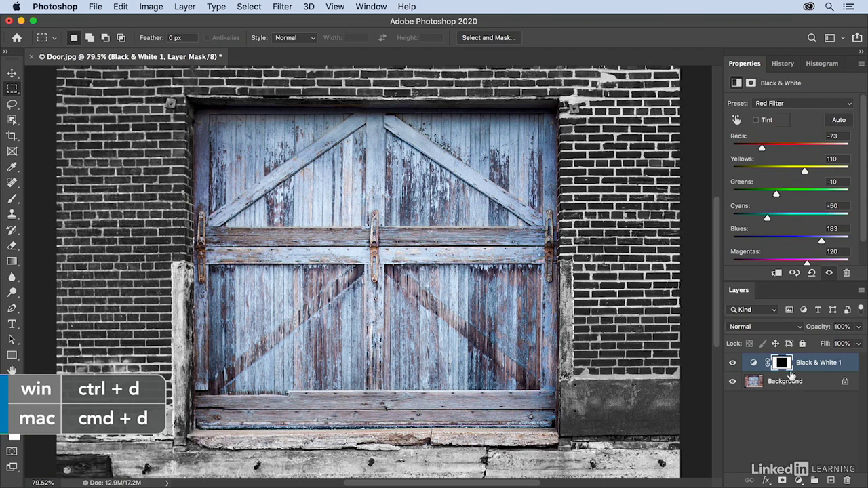
- Feather the Black & White layer's mask by 3.0 px, keeping the layer opacity at 100%
left_click(750, 83)
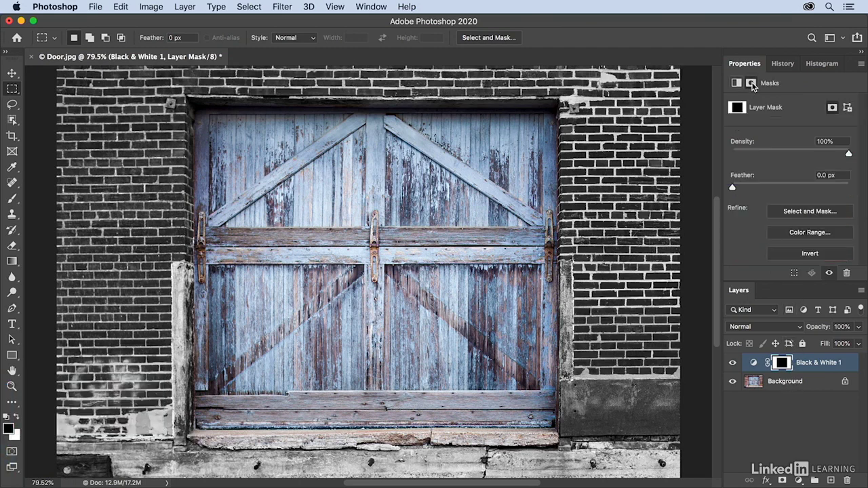
left_click_drag(733, 188, 751, 190)
left_click(857, 327)
mouse_move(859, 339)
left_mouse_down()
mouse_move(832, 344)
mouse_move(865, 339)
left_mouse_up()
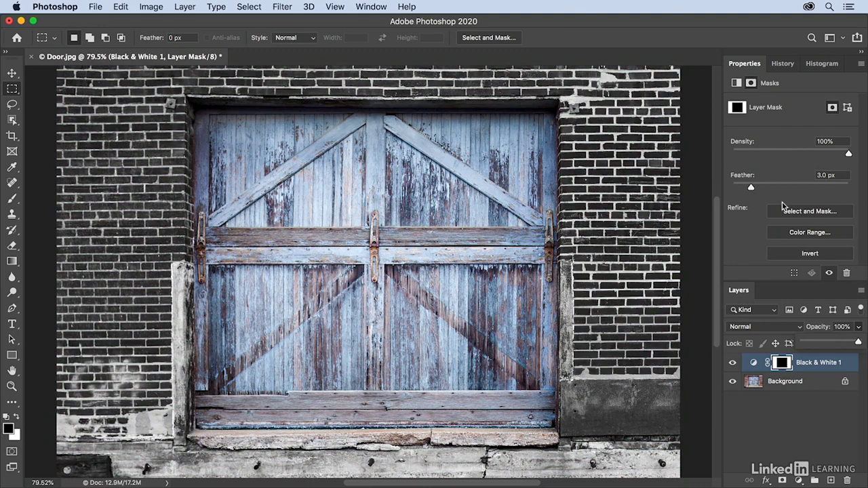
left_click(790, 353)
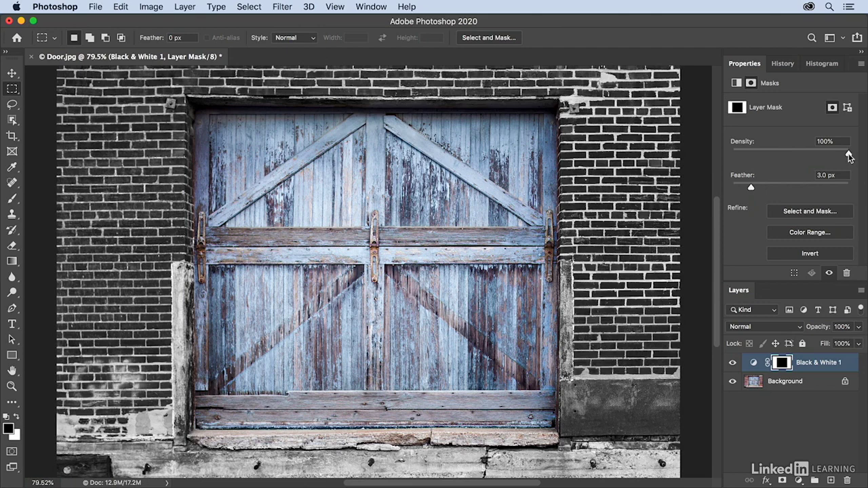
- Preview the layer mask's density at 0% and 62%, and restore it to 100%
left_click_drag(849, 156, 721, 159)
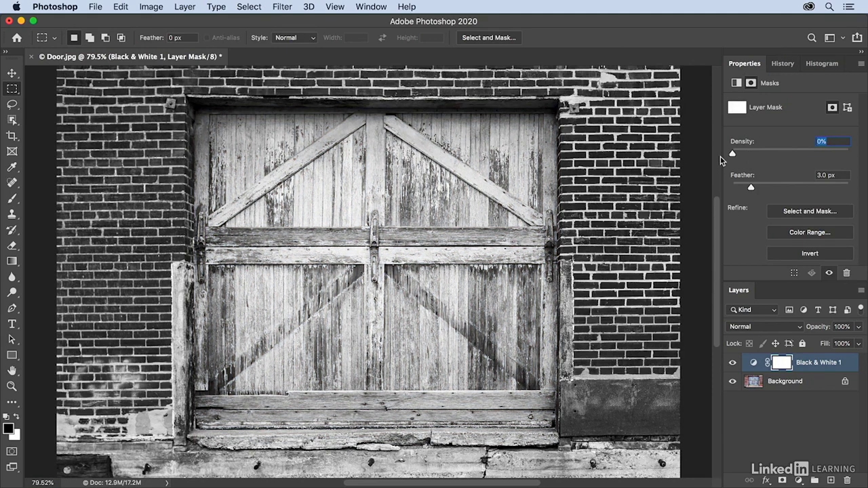
left_click_drag(732, 154, 805, 156)
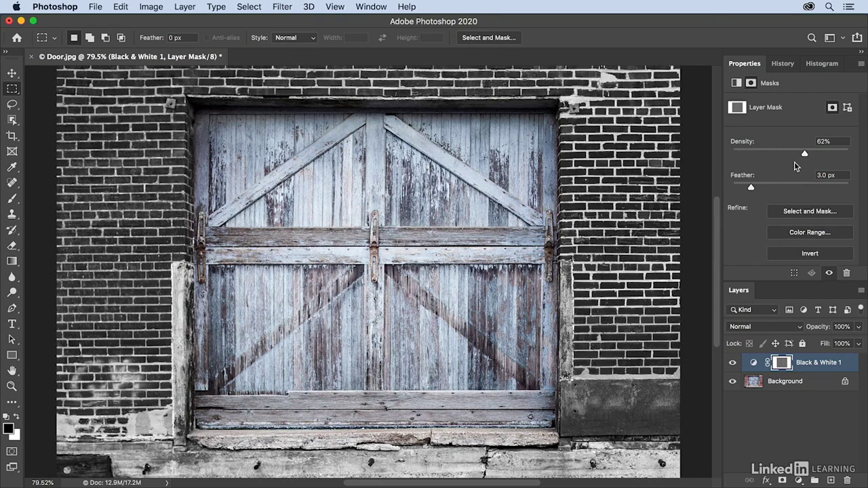
left_click_drag(804, 155, 857, 159)
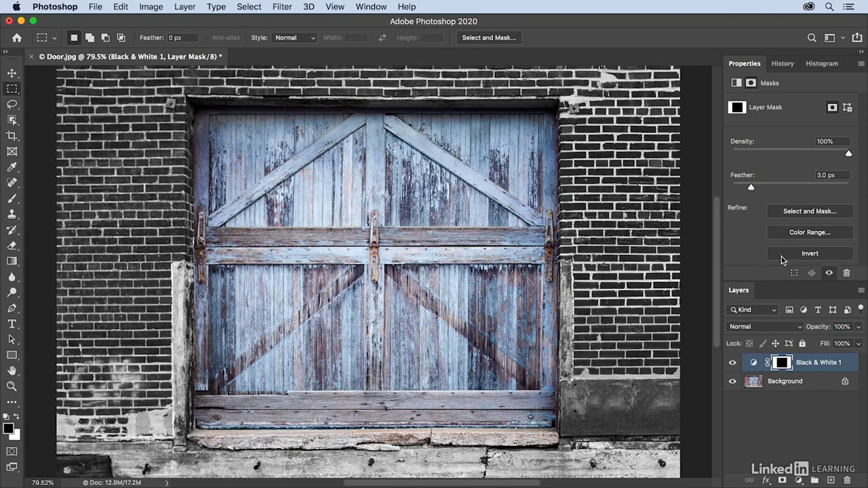
- Set the Black & White layer's blending mode to Luminosity and fill its entire mask with White
left_click(781, 326)
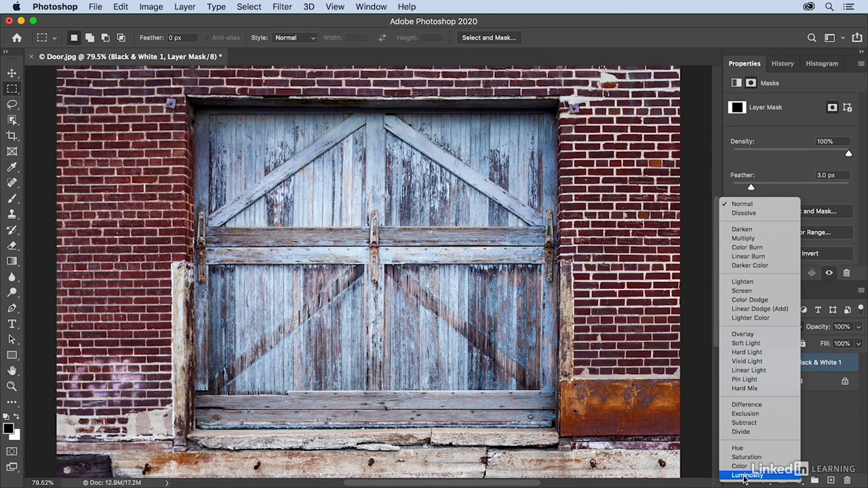
left_click(746, 475)
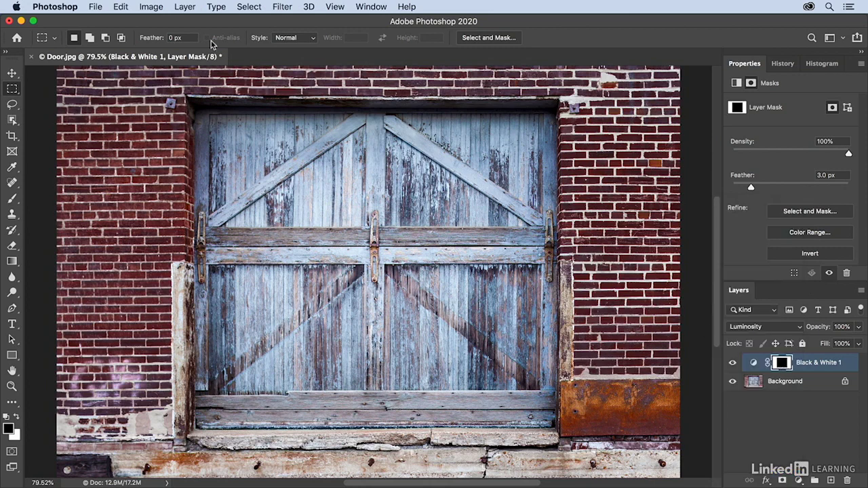
left_click(121, 7)
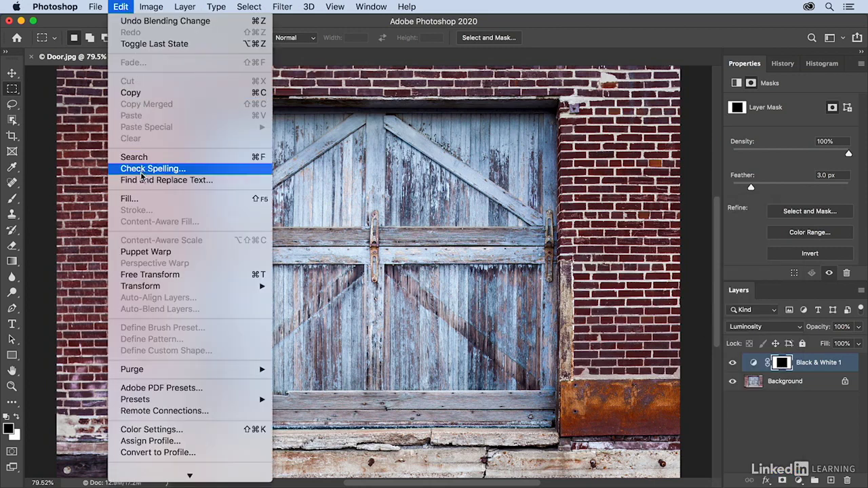
left_click(140, 199)
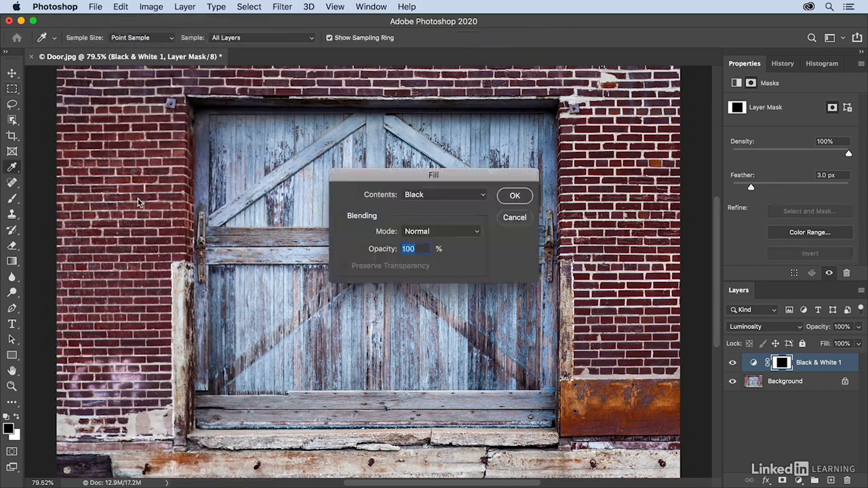
left_click(415, 196)
left_click(415, 214)
left_click(514, 196)
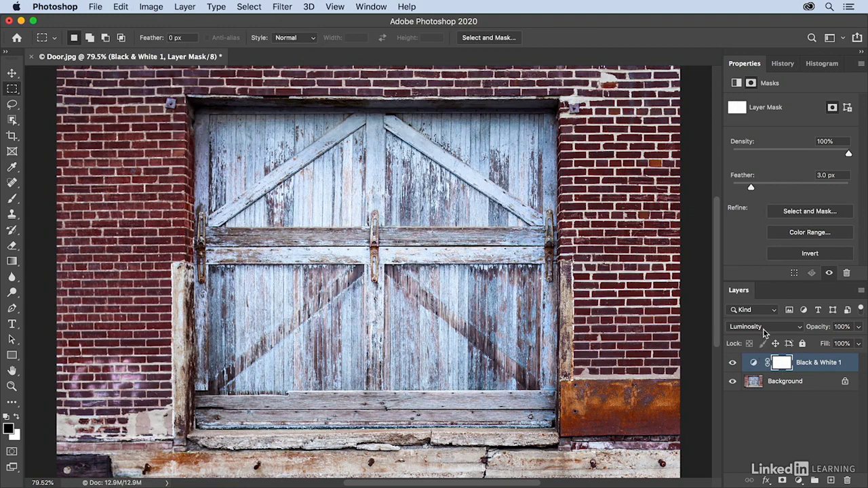
- Rebalance the Black & White adjustment's tones by setting Reds to -81, Yellows to 119, Greens to 15 and Blues to 101
left_click(736, 82)
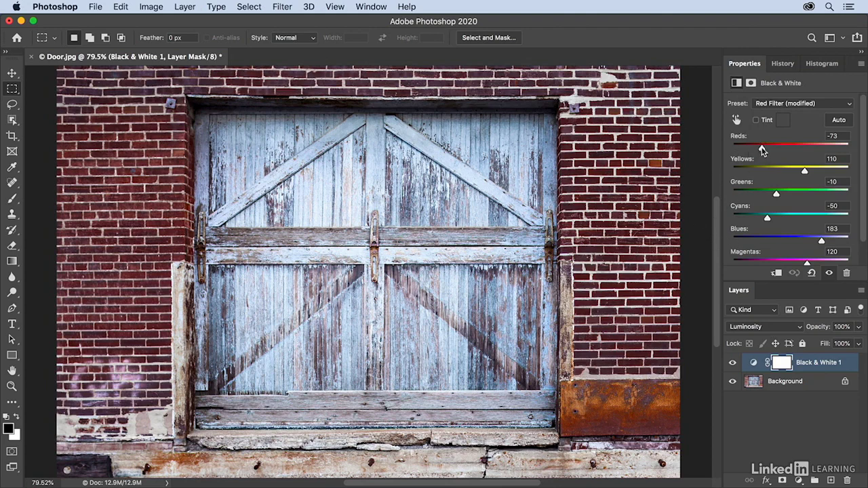
left_click_drag(762, 149, 798, 153)
left_click_drag(774, 151, 759, 150)
left_click_drag(804, 171, 783, 193)
left_click_drag(821, 241, 804, 249)
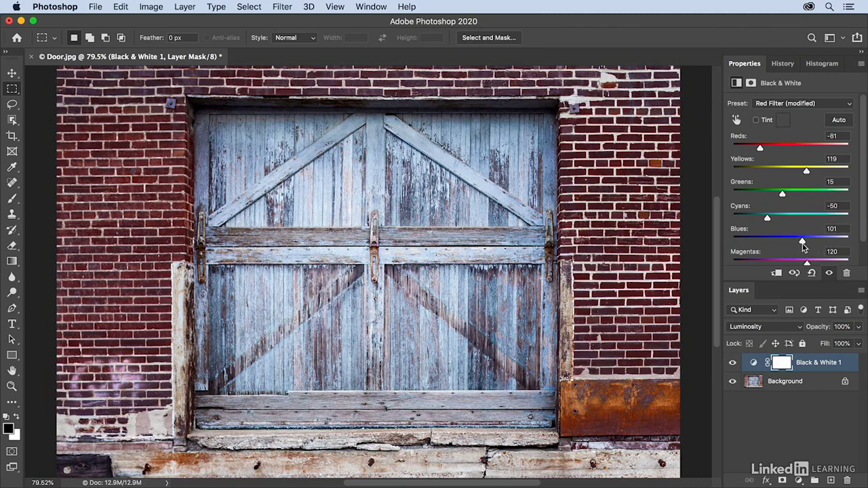